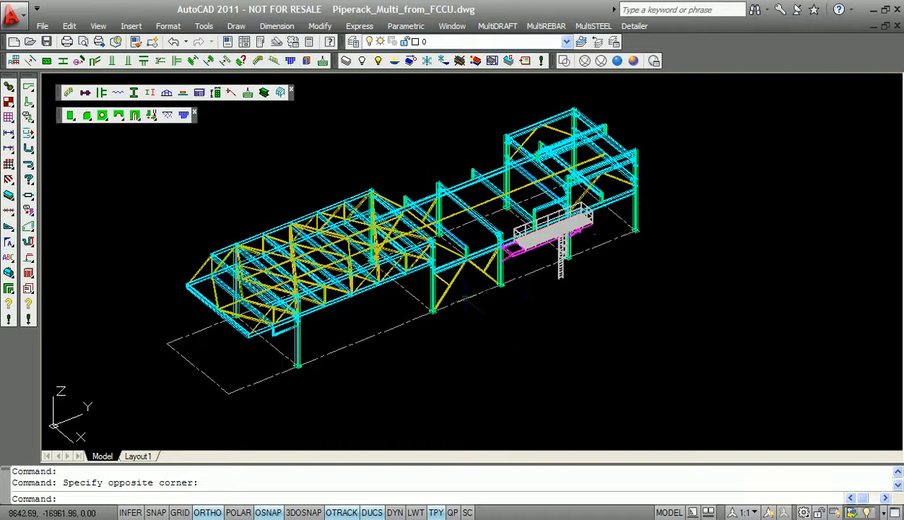
# Turn on the 3D_PLATE and PLATE layers and shade the model in the Conceptual visual style.
pyautogui.click(368, 60)
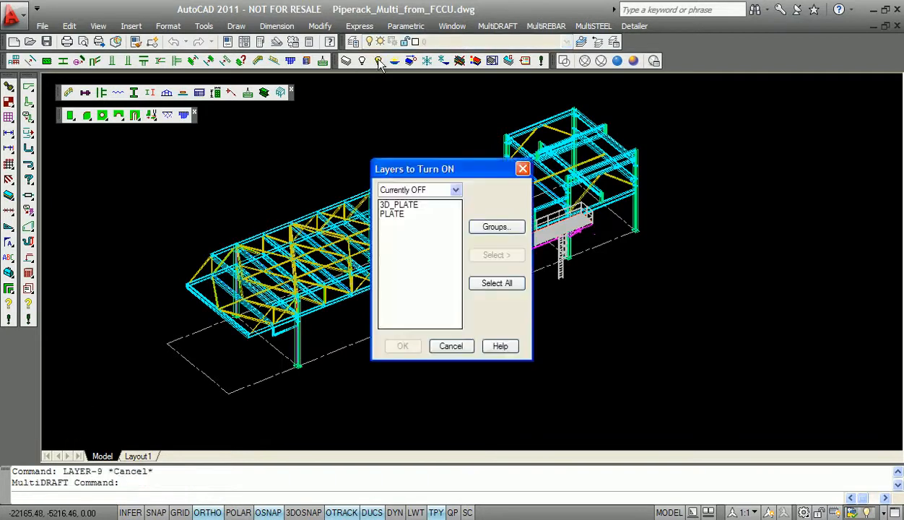
pyautogui.click(485, 283)
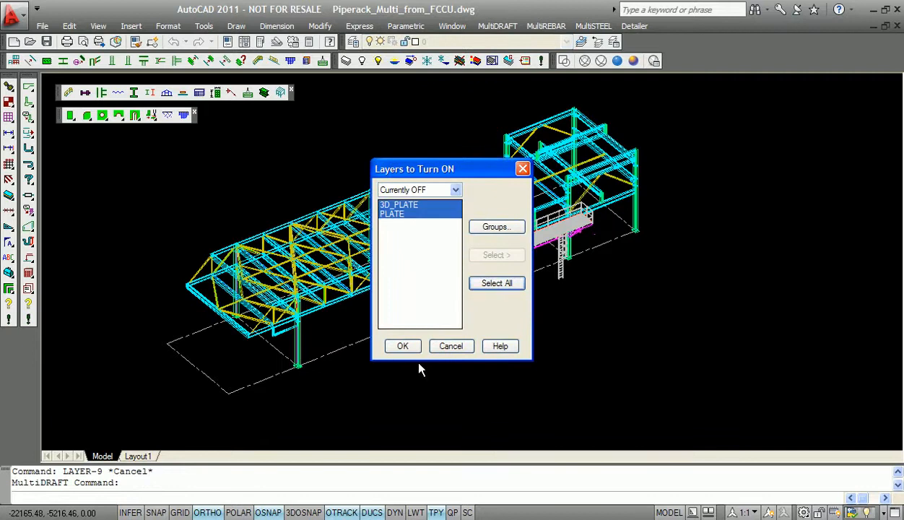
pyautogui.click(403, 347)
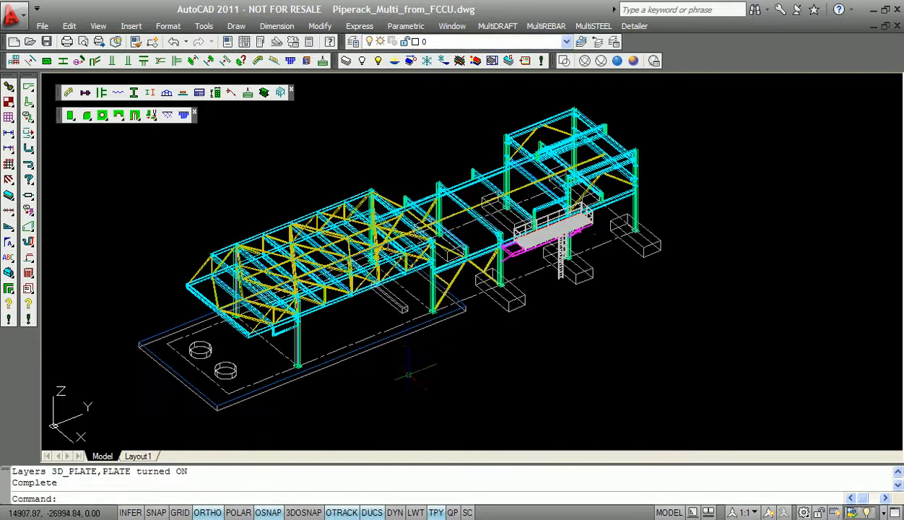
pyautogui.moveTo(432, 374); pyautogui.dragTo(480, 382, button='middle')
pyautogui.click(633, 61)
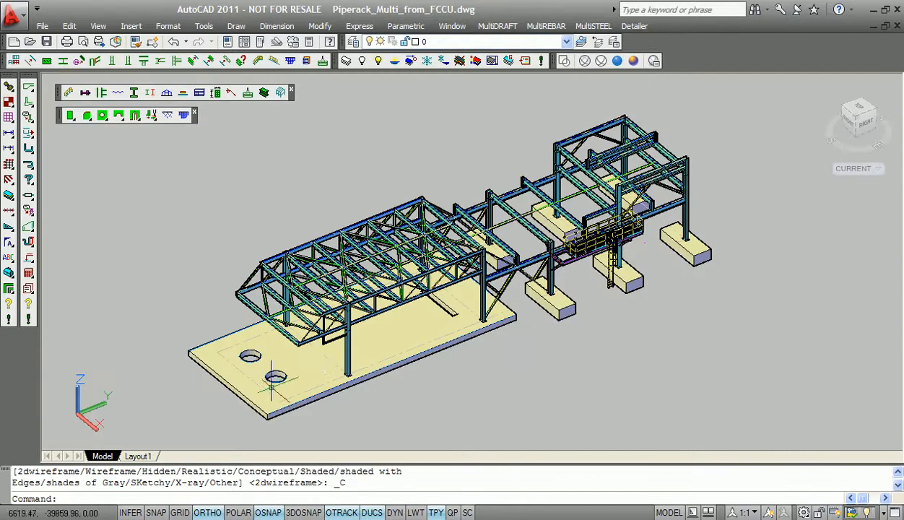
# Examine the base slab's circular openings and slot, the column foundations and the access platform of the pipe rack.
pyautogui.moveTo(287, 374); pyautogui.dragTo(348, 349, button='middle')
pyautogui.scroll(5, 347, 348)
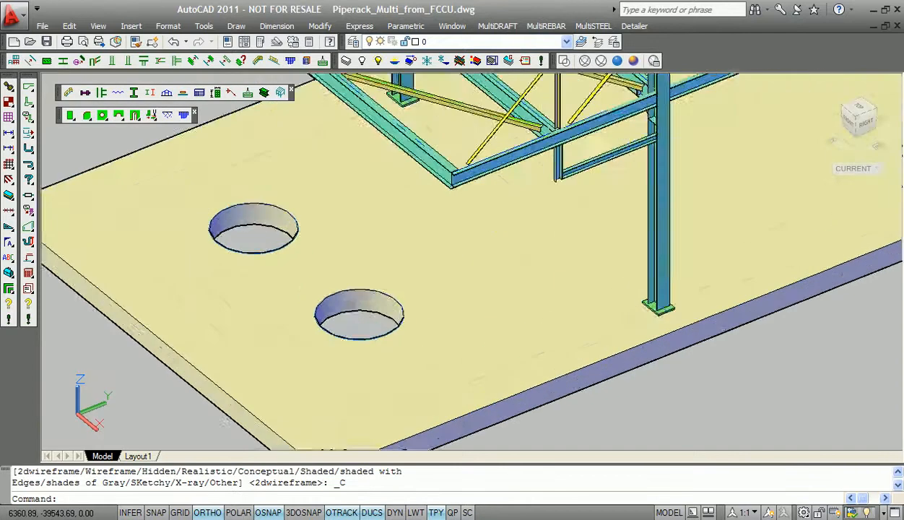
pyautogui.scroll(-1, 347, 347)
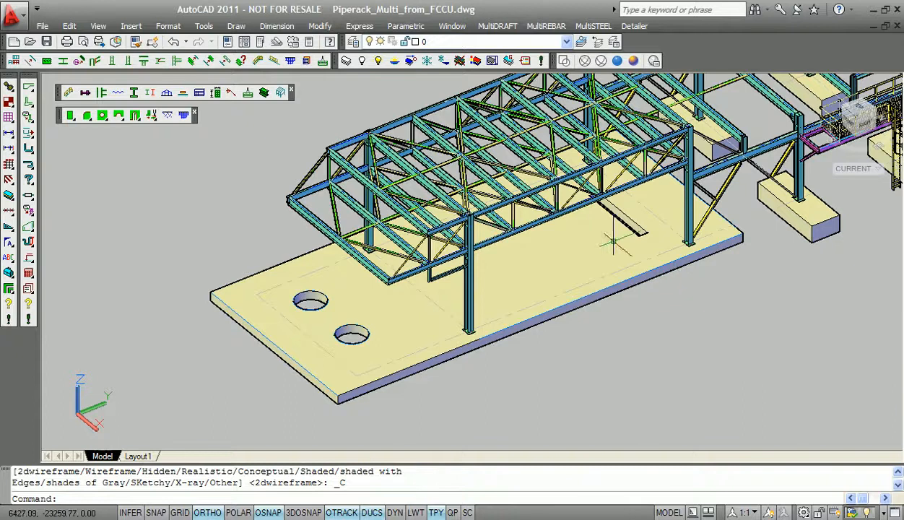
pyautogui.moveTo(538, 264); pyautogui.dragTo(447, 324, button='middle')
pyautogui.scroll(3, 447, 323)
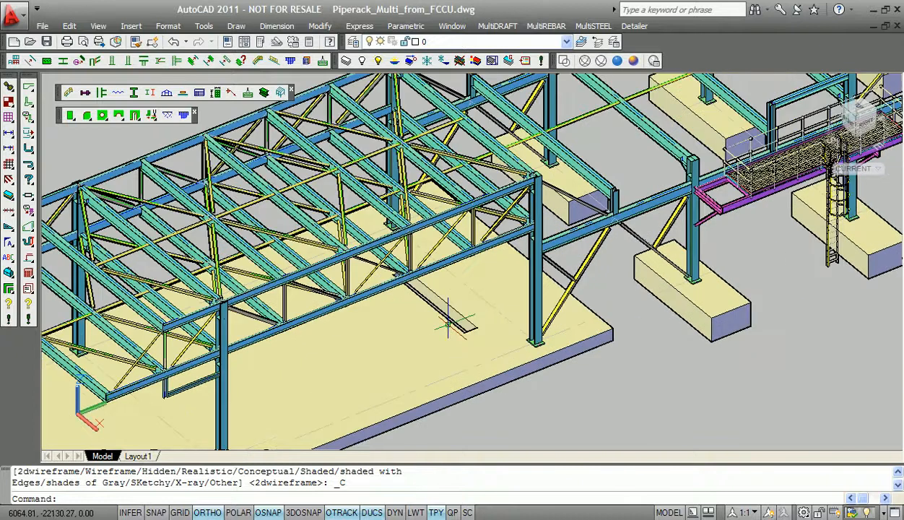
pyautogui.scroll(4, 447, 323)
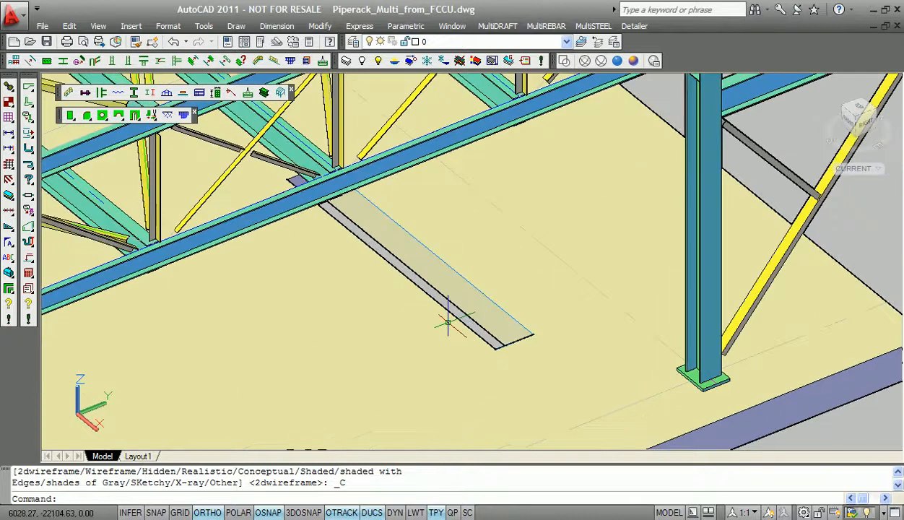
pyautogui.scroll(-6, 448, 323)
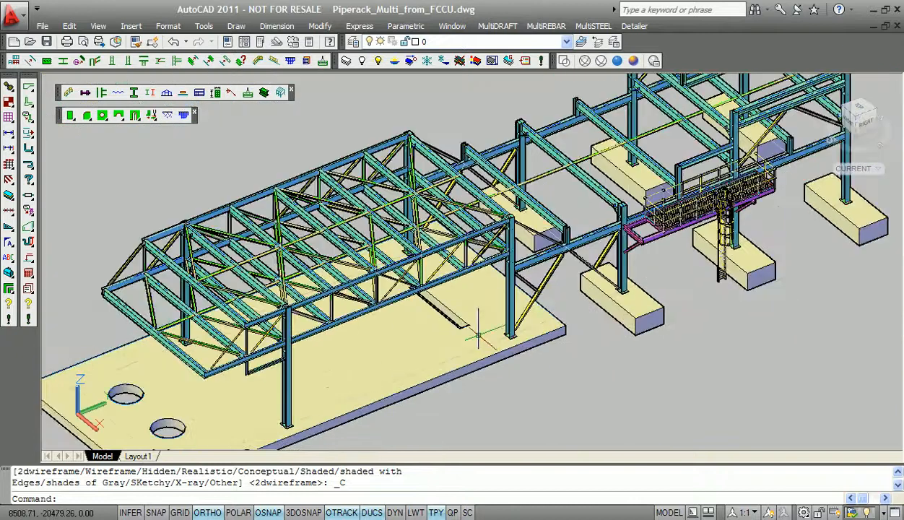
pyautogui.moveTo(625, 317); pyautogui.dragTo(471, 340, button='middle')
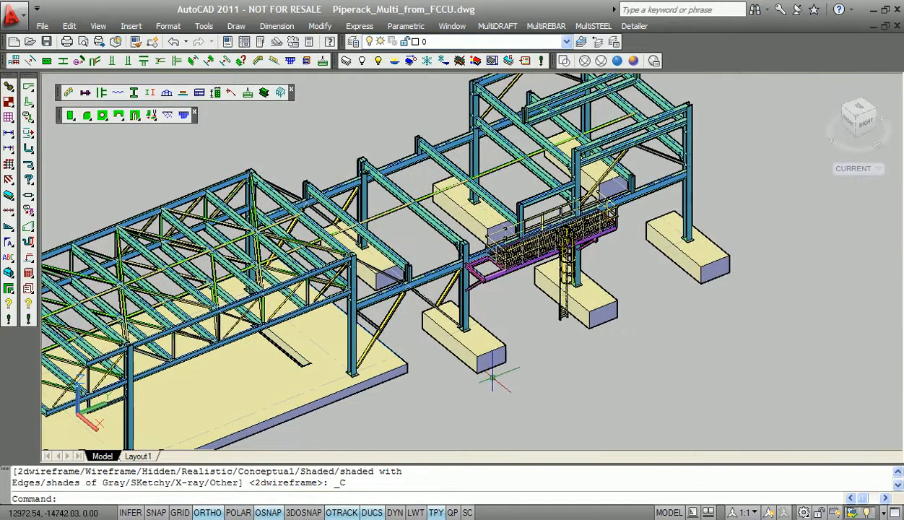
pyautogui.scroll(-5, 497, 377)
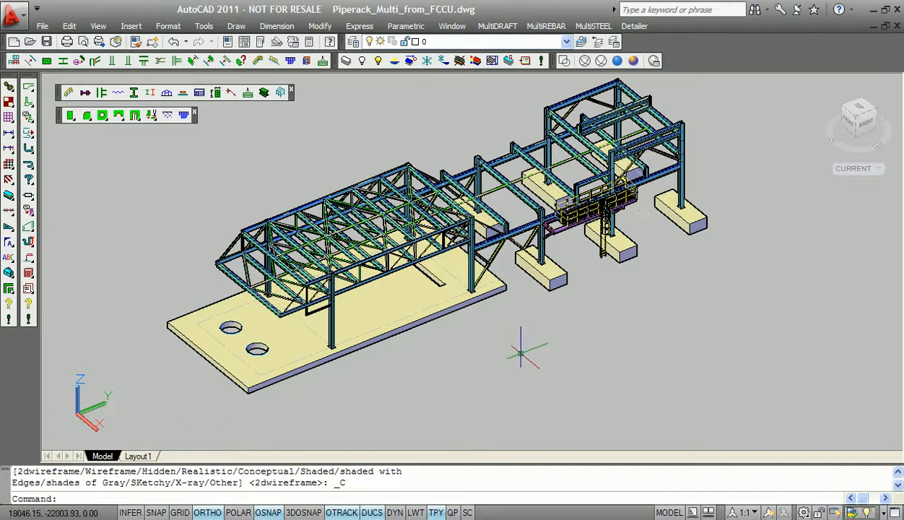
# Return the model to 2D wireframe and start a MultiSTEEL link file export to PDMS in the folder C:/.
pyautogui.click(564, 61)
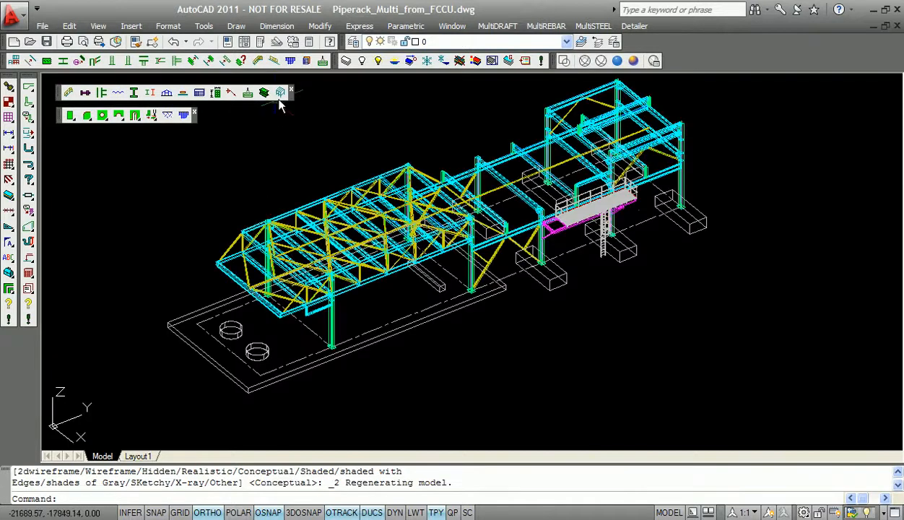
pyautogui.click(281, 93)
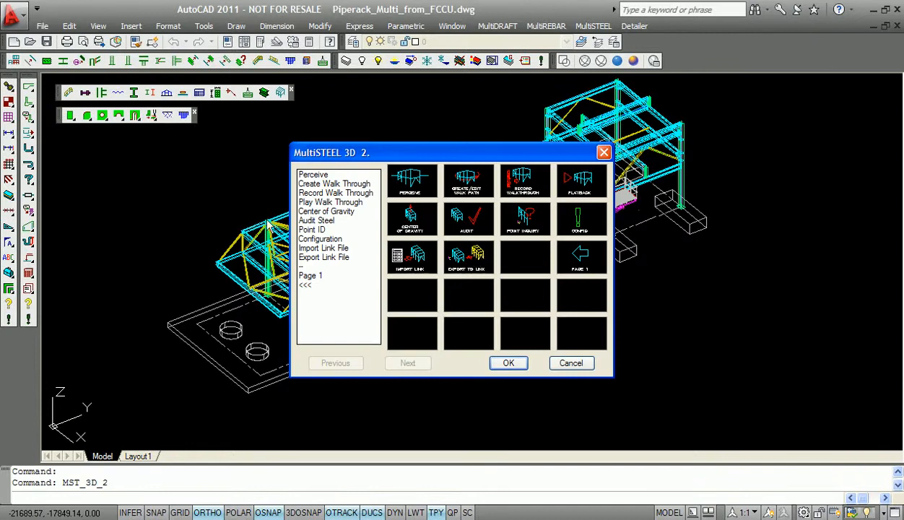
pyautogui.click(468, 257)
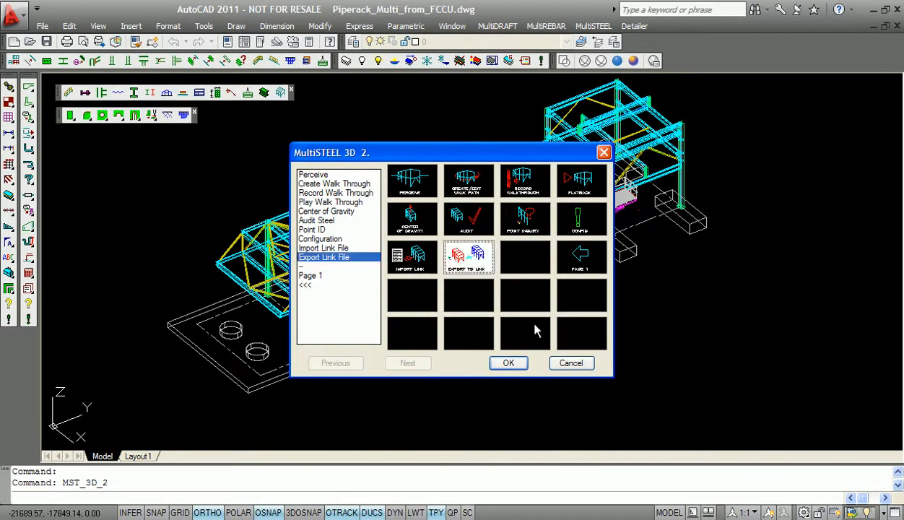
pyautogui.click(508, 362)
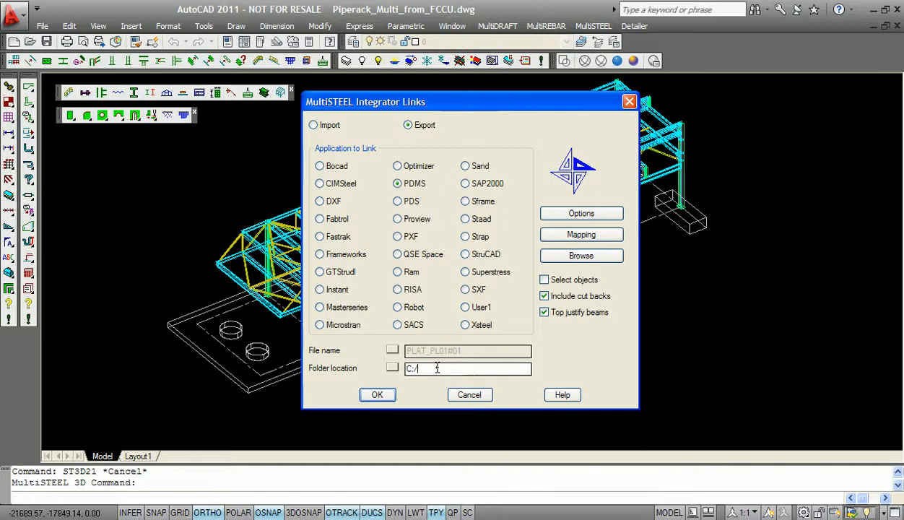
pyautogui.click(380, 395)
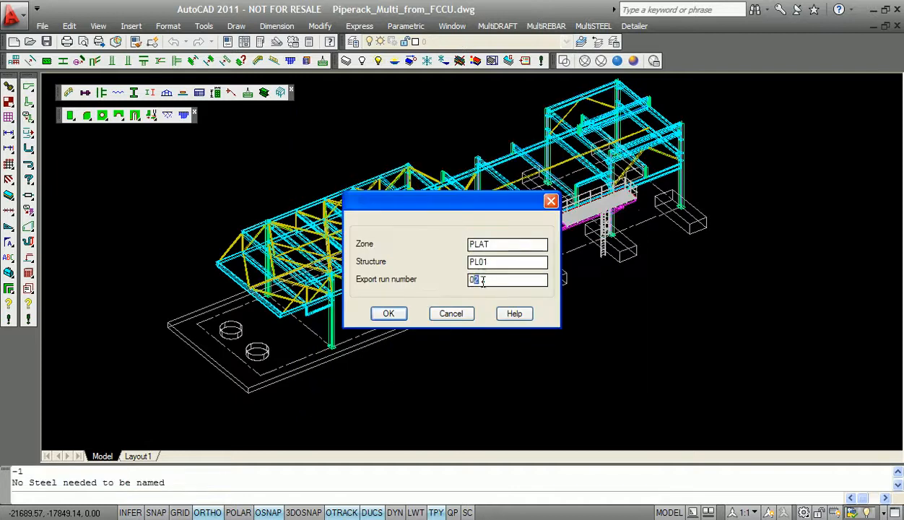
# Set the export run number to 01 for zone PLAT, structure PL01, and complete the export.
pyautogui.write('01')
pyautogui.press('Return')
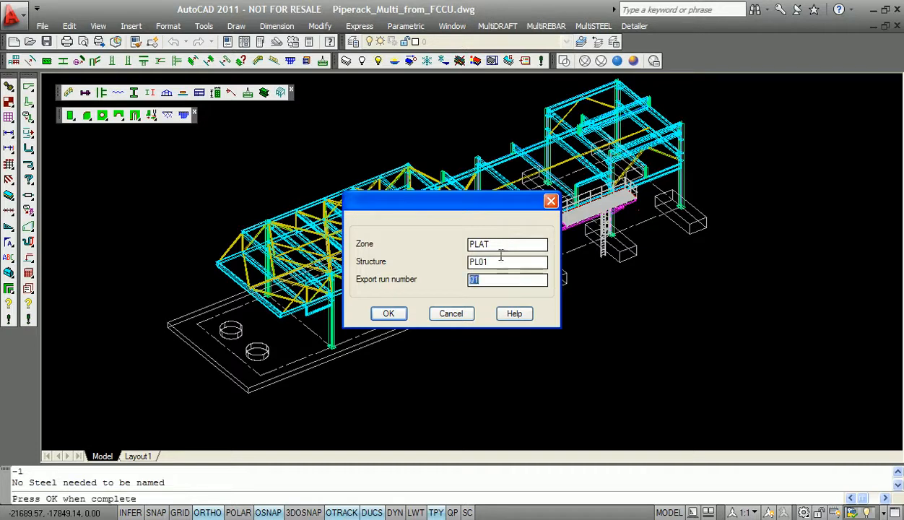
pyautogui.click(498, 262)
pyautogui.click(393, 315)
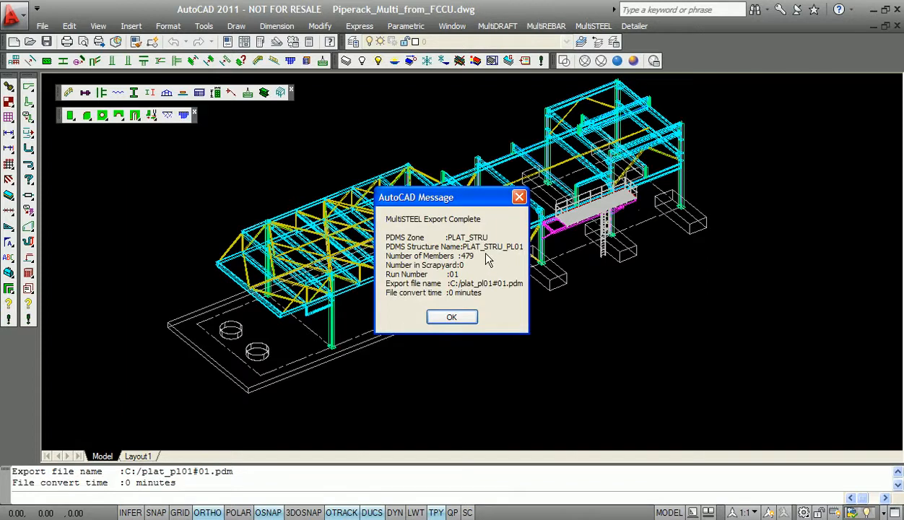
pyautogui.click(452, 321)
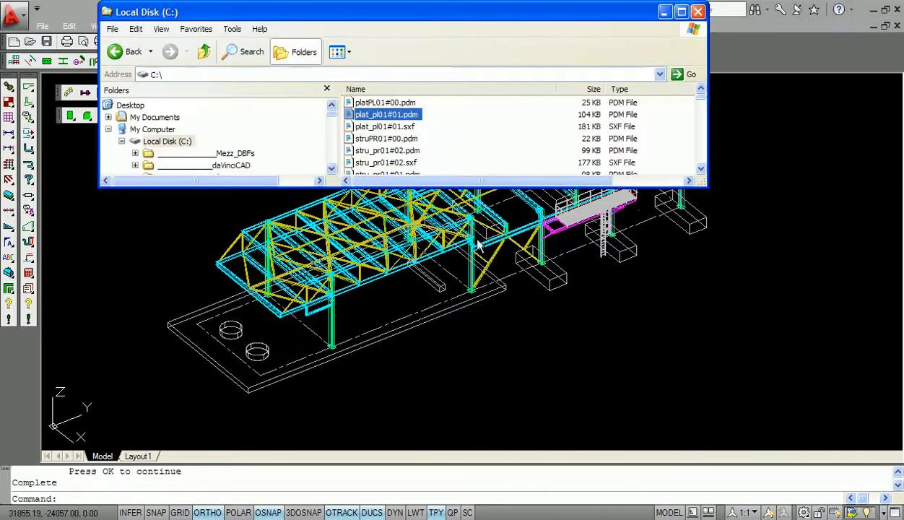
# Copy the name of the exported file plat_pl01#01.pdm in the C: drive folder.
pyautogui.click(482, 139)
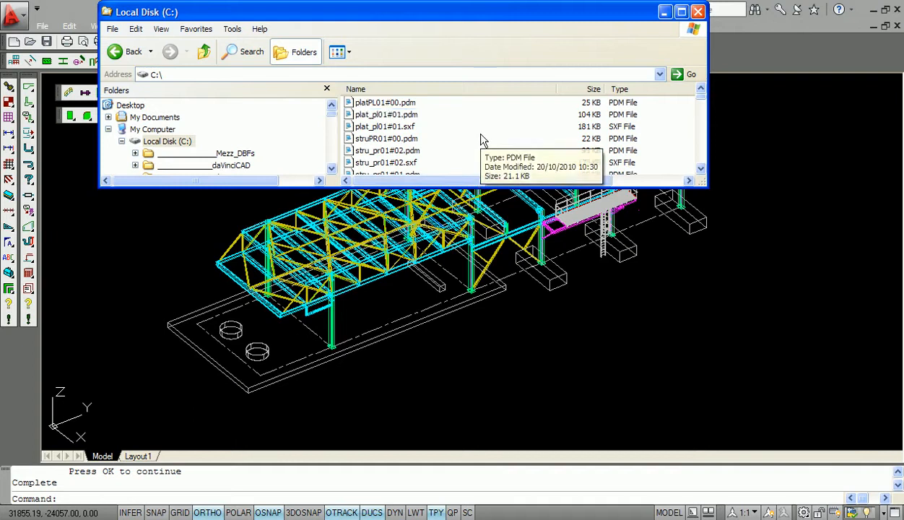
pyautogui.click(408, 118)
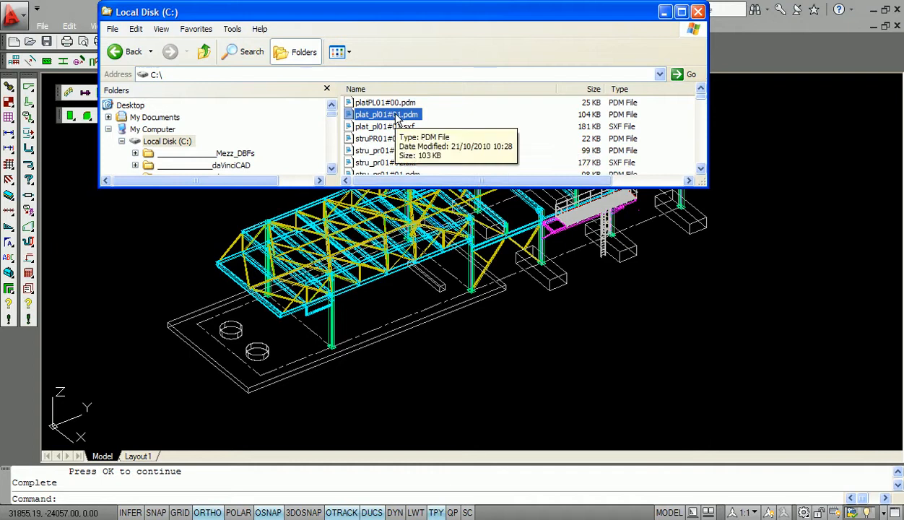
pyautogui.click(396, 118)
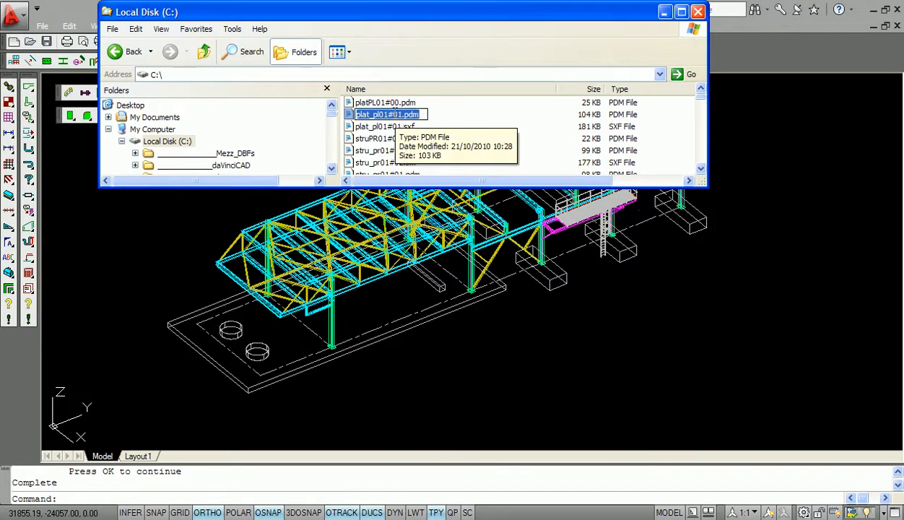
pyautogui.rightClick(397, 116)
pyautogui.click(417, 151)
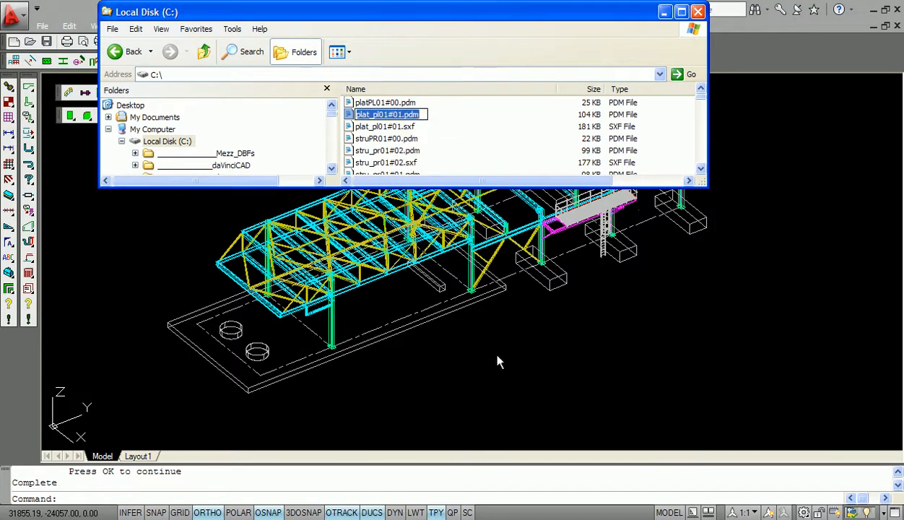
# Switch to VANTAGE PDMS and import the structure into SITE 1 with the command $M C:\plat_pl01#01.pdm.
pyautogui.click(497, 345)
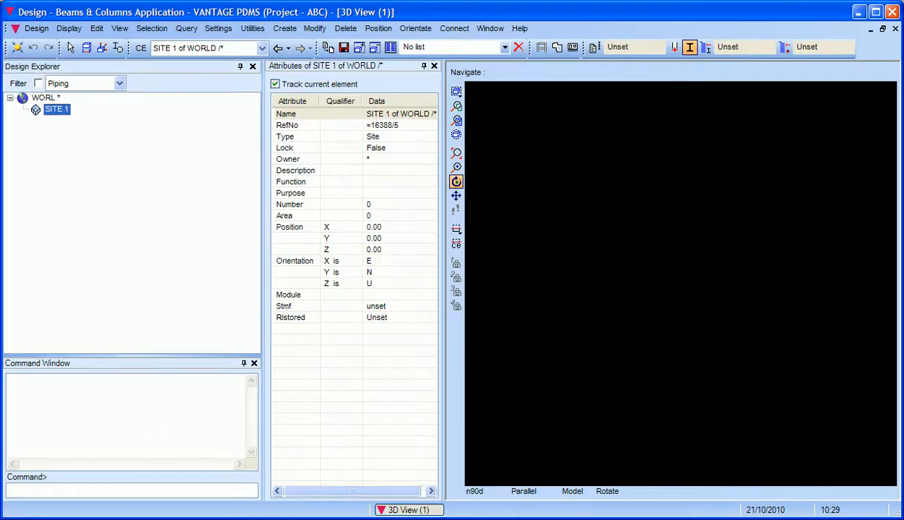
pyautogui.click(101, 492)
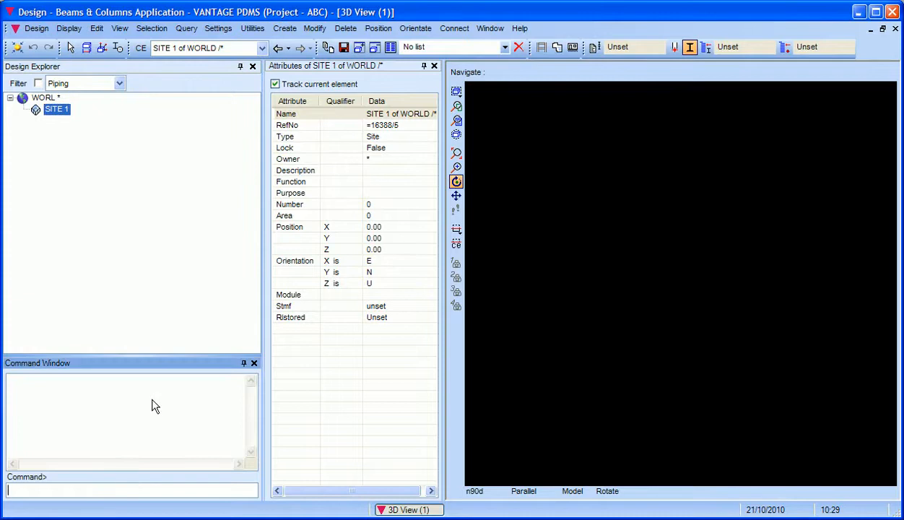
pyautogui.write('SM C:\\plat_pl01#01.pdm')
pyautogui.press('Return')
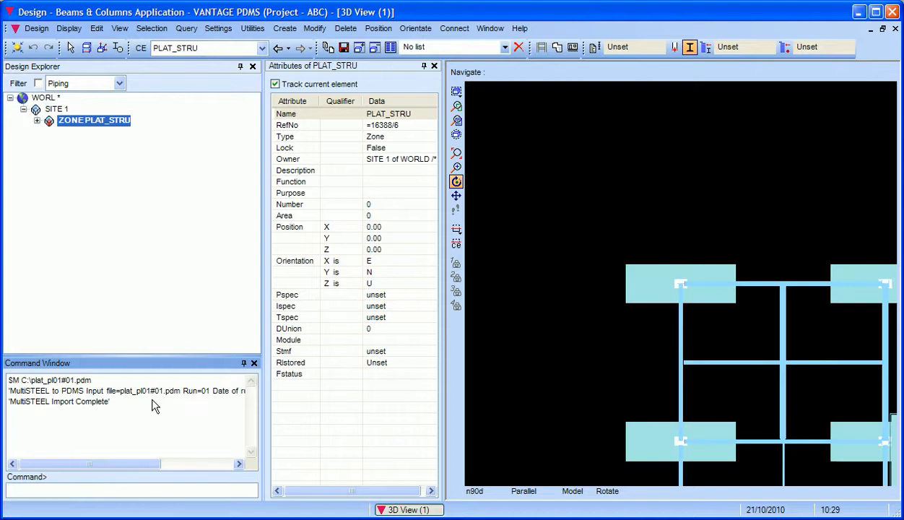
# Fit the entire draw list in the 3D view and rotate the imported structure to an oblique view.
pyautogui.click(119, 29)
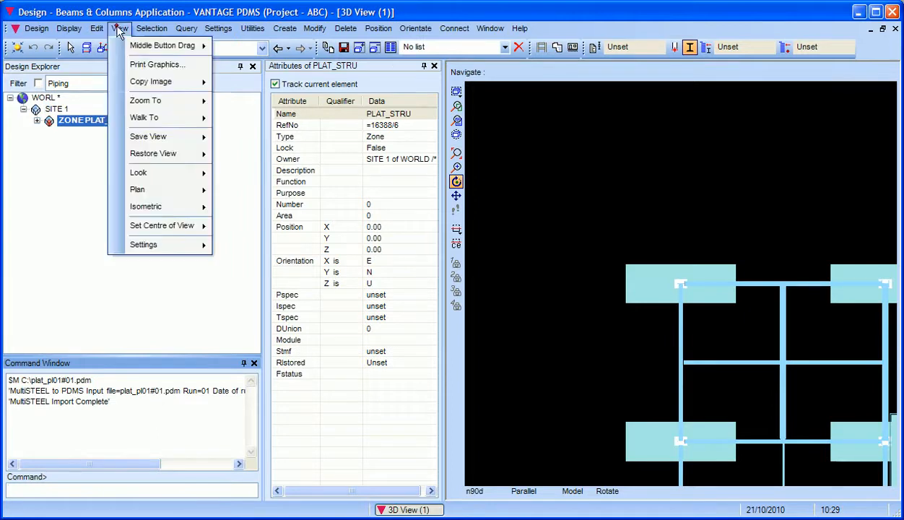
pyautogui.moveTo(149, 102)
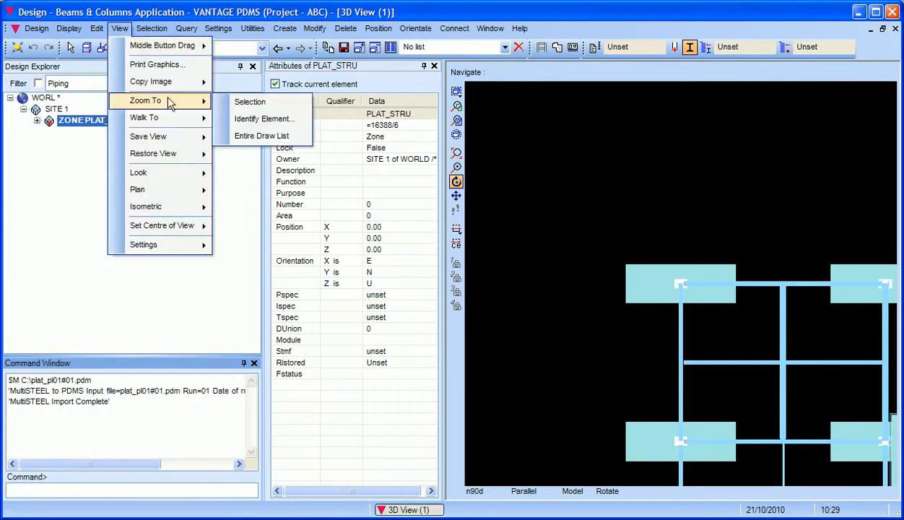
pyautogui.click(243, 137)
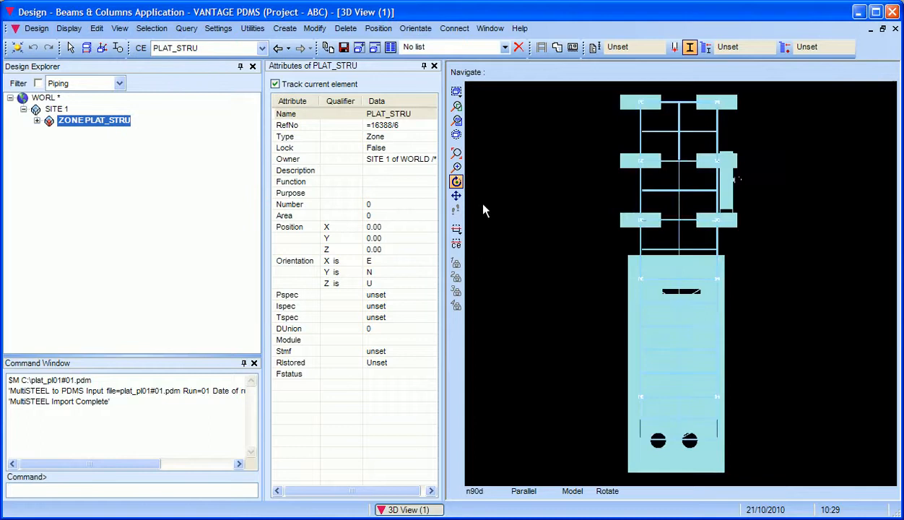
pyautogui.moveTo(585, 304); pyautogui.dragTo(731, 338)
pyautogui.moveTo(761, 365); pyautogui.dragTo(773, 352)
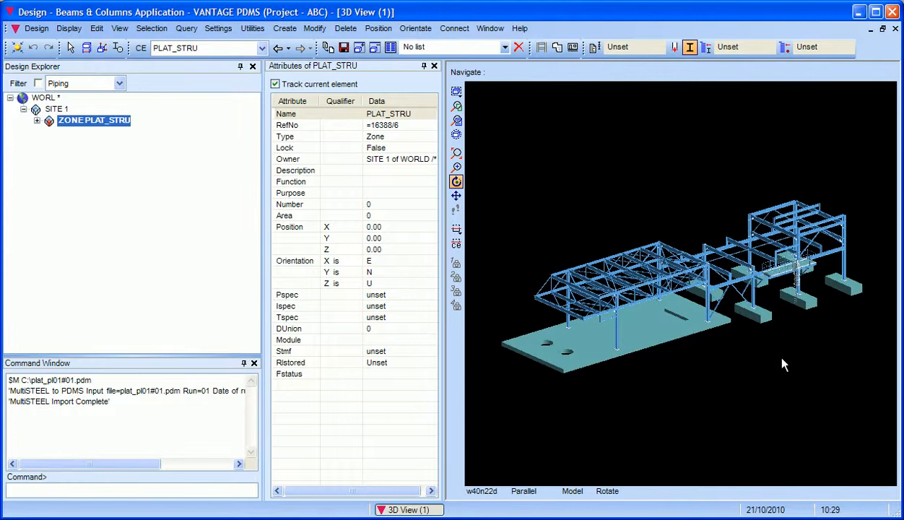
# Examine the imported steelwork, access platform, handrails, caged ladder and the base slab's circular openings up close.
pyautogui.scroll(5, 849, 307)
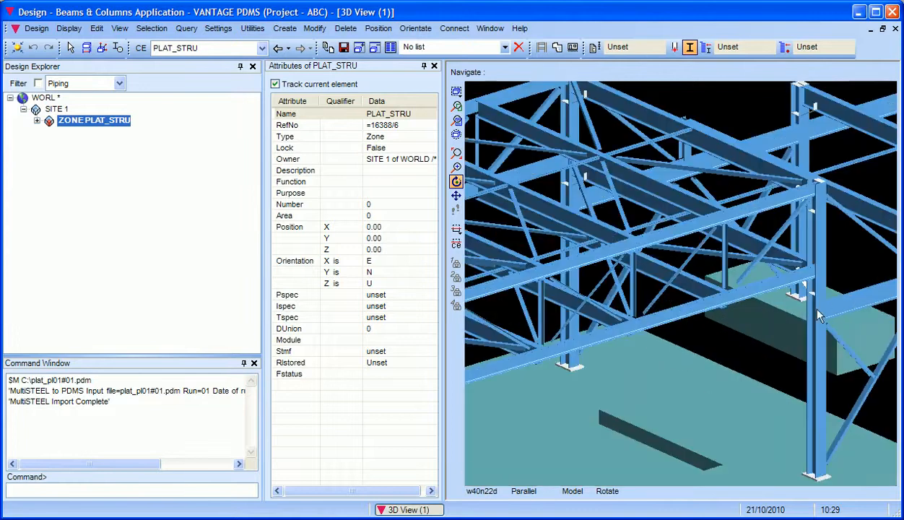
pyautogui.click(455, 196)
pyautogui.moveTo(731, 331); pyautogui.dragTo(739, 386)
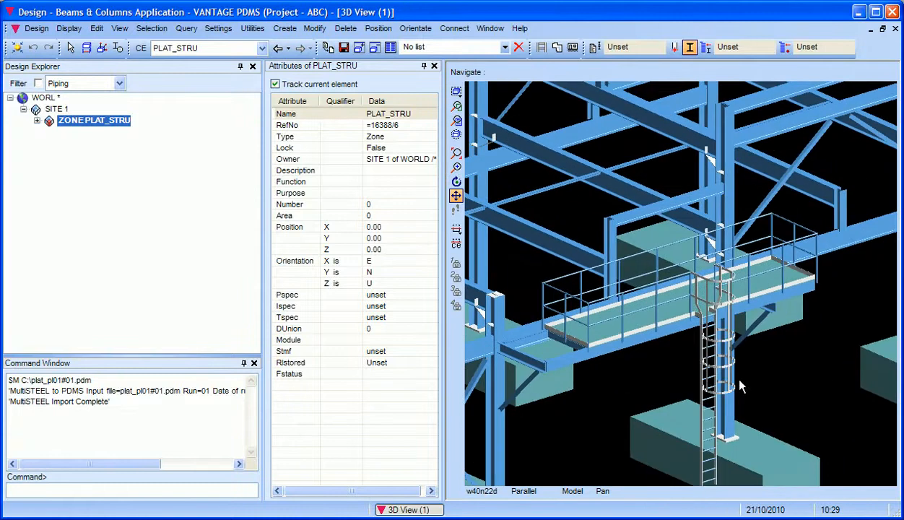
pyautogui.scroll(3, 697, 328)
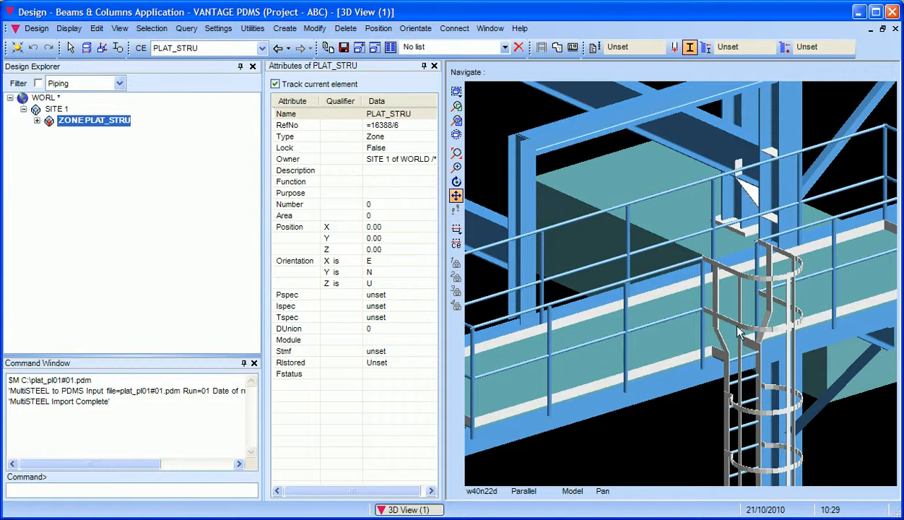
pyautogui.scroll(-3, 737, 332)
pyautogui.scroll(-3, 749, 363)
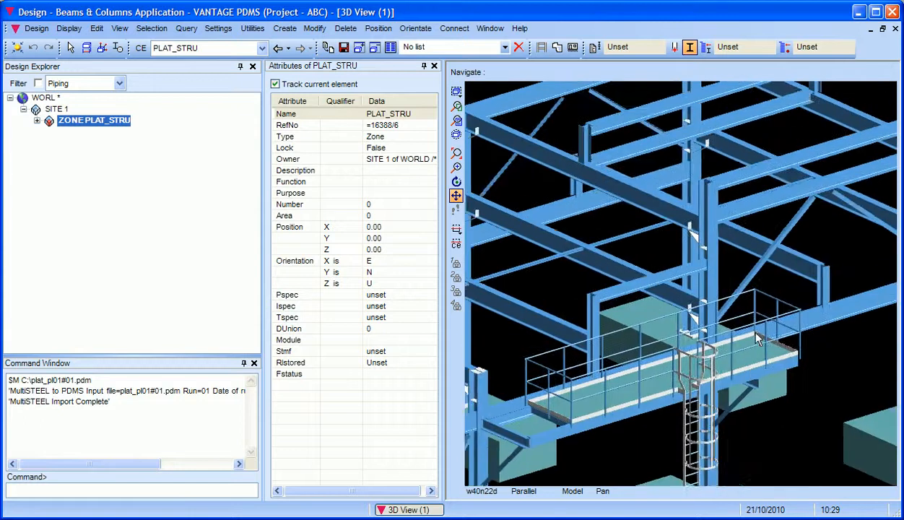
pyautogui.scroll(-2, 741, 371)
pyautogui.moveTo(727, 374); pyautogui.dragTo(672, 372, button='middle')
pyautogui.moveTo(705, 319); pyautogui.dragTo(558, 369, button='middle')
pyautogui.scroll(5, 621, 339)
pyautogui.scroll(-5, 654, 361)
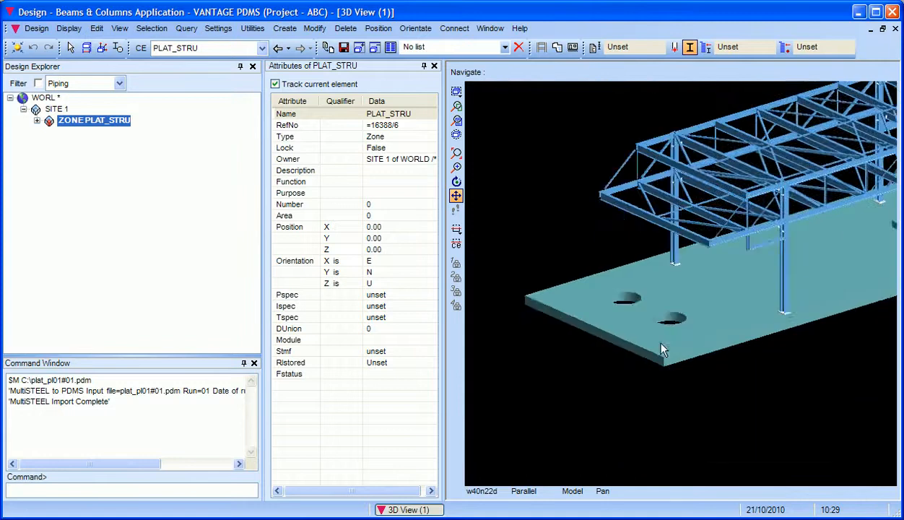
# Expand ZONE PLAT_STRU down through STRU PLAT_STRU_PL01 to its PIPERACK framework and look through the imported panels, boxes and sections.
pyautogui.scroll(4, 738, 332)
pyautogui.scroll(-4, 760, 307)
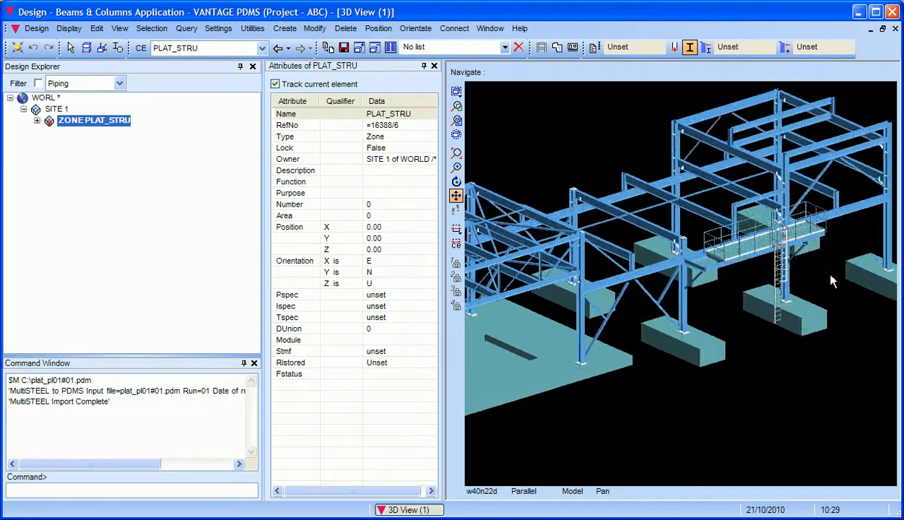
pyautogui.moveTo(724, 297); pyautogui.dragTo(731, 296, button='middle')
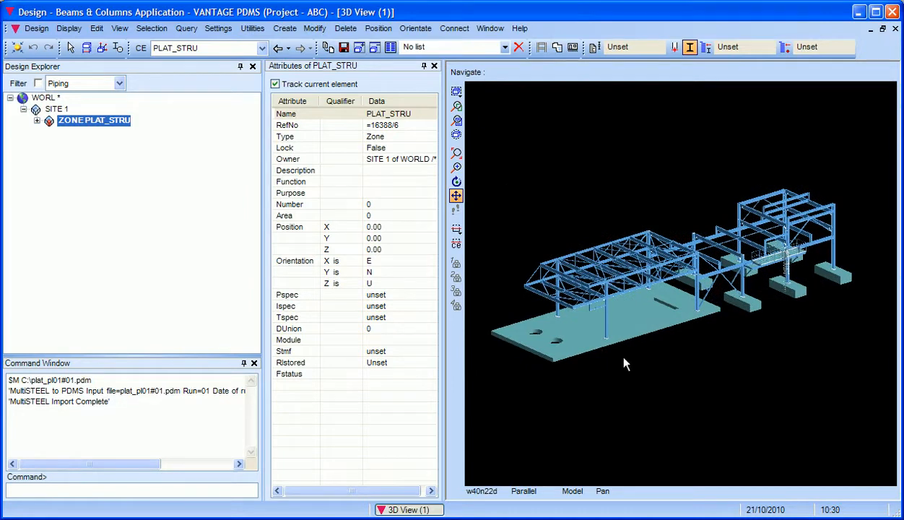
pyautogui.click(37, 121)
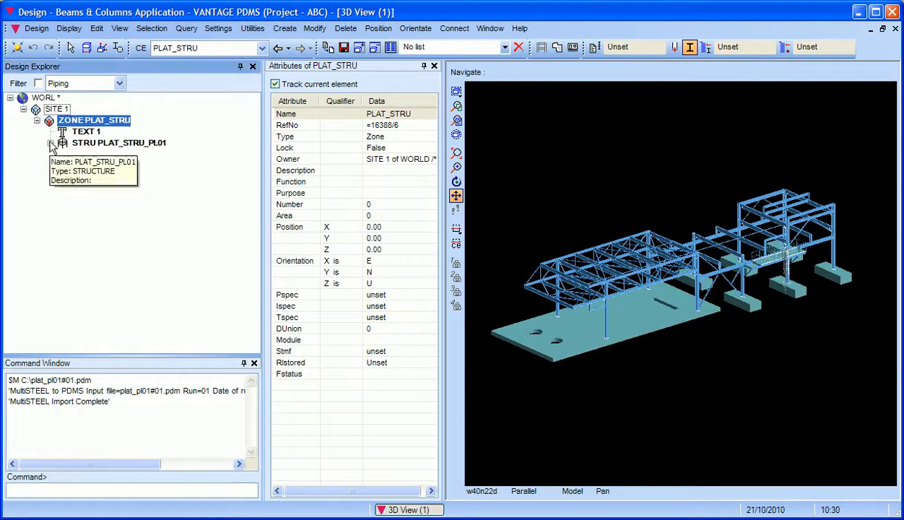
pyautogui.click(50, 143)
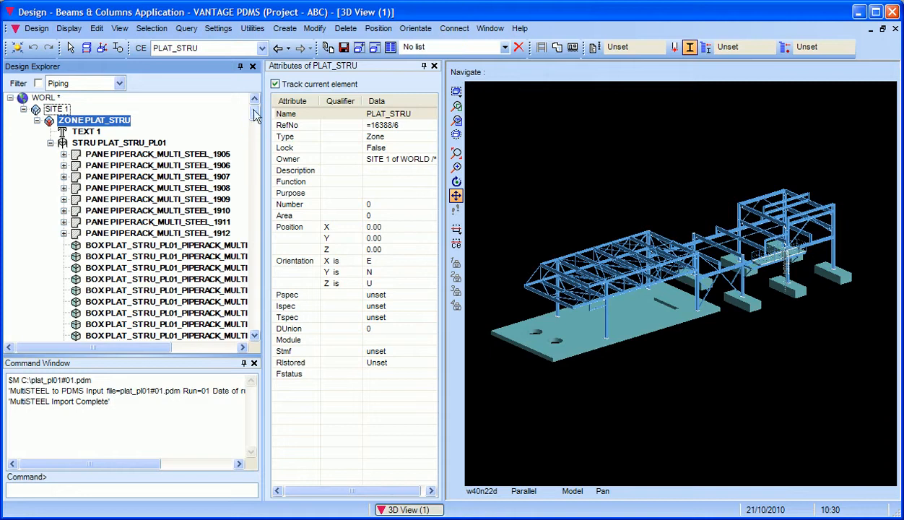
pyautogui.moveTo(254, 116); pyautogui.dragTo(257, 311)
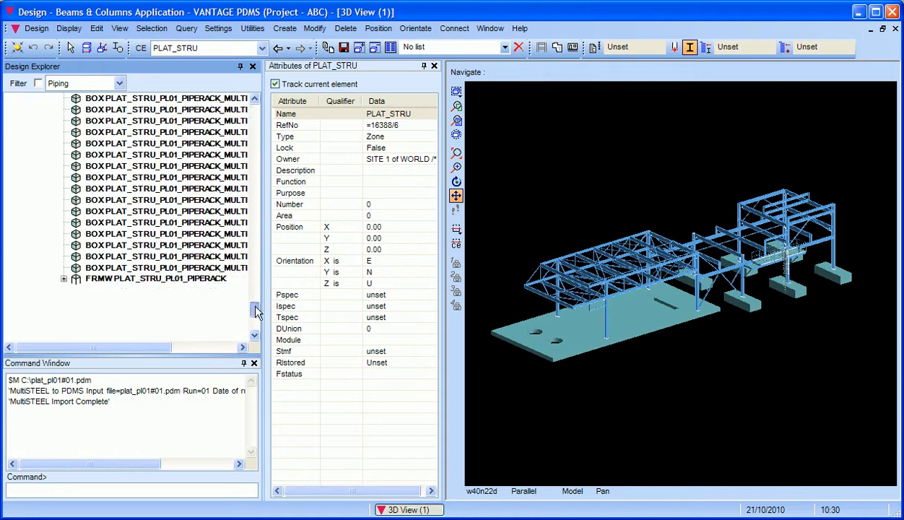
pyautogui.click(62, 279)
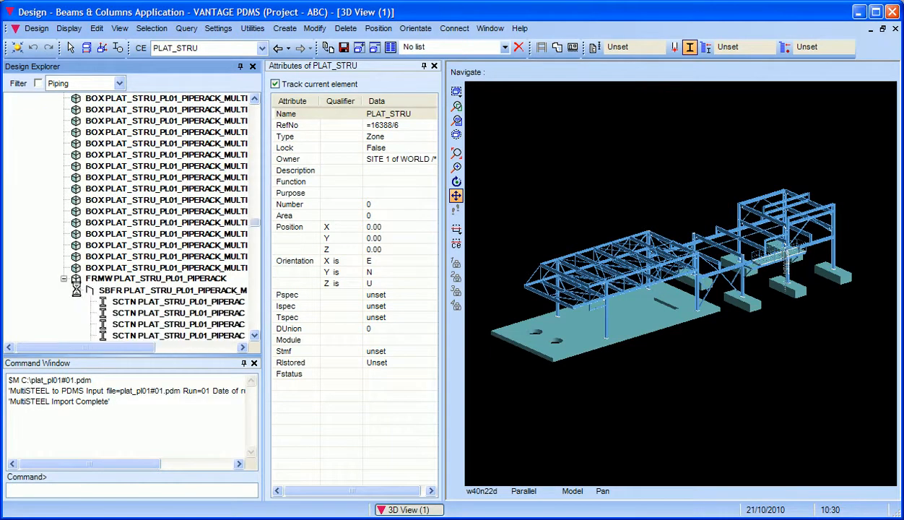
pyautogui.moveTo(254, 221); pyautogui.dragTo(256, 114)
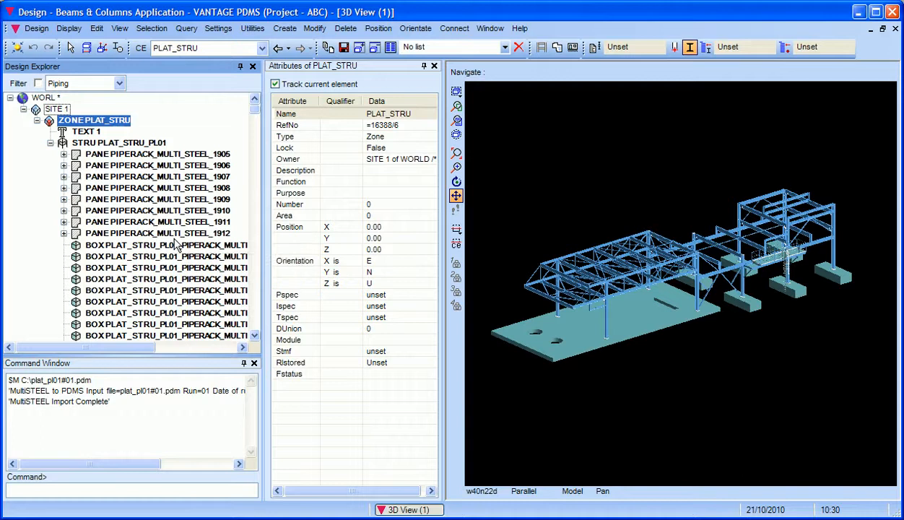
# Select the panel PIPERACK_MULTI_STEEL_1908 and widen the attribute display to read its full values.
pyautogui.click(135, 188)
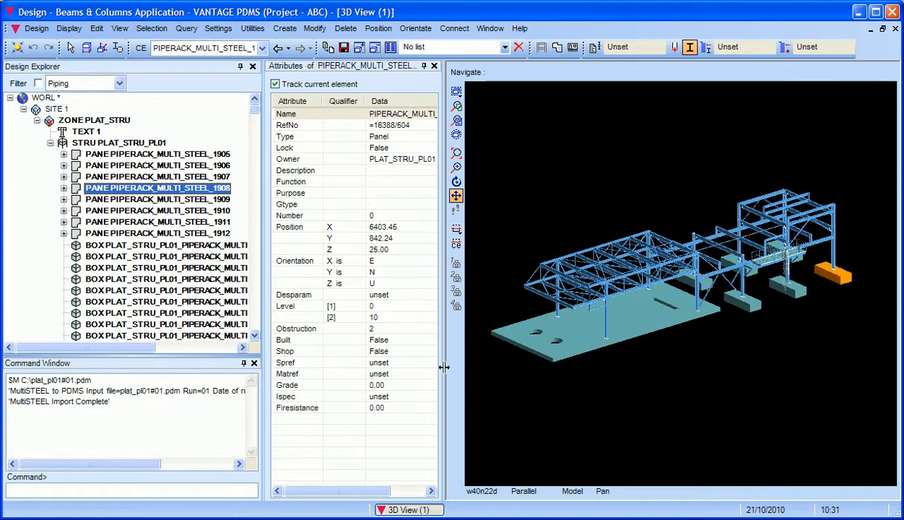
pyautogui.moveTo(444, 367); pyautogui.dragTo(535, 366)
# Select the column standing near the base slab's front edge in the 3D view and review its attributes, including Spref and RefNo.
pyautogui.scroll(5, 675, 314)
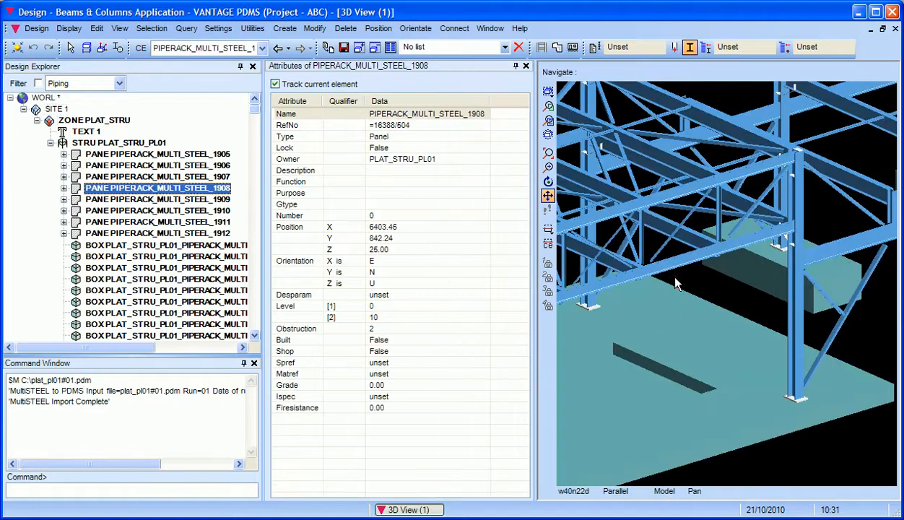
pyautogui.moveTo(676, 281); pyautogui.dragTo(648, 318)
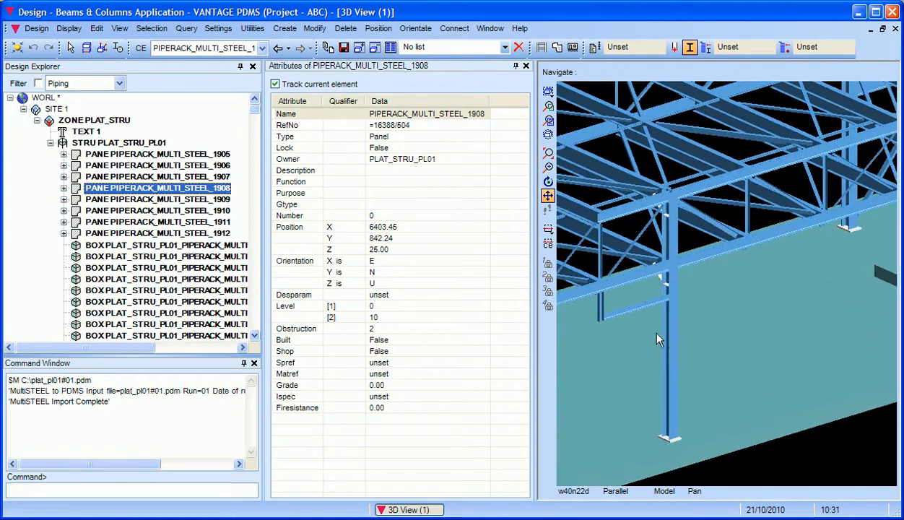
pyautogui.click(671, 330)
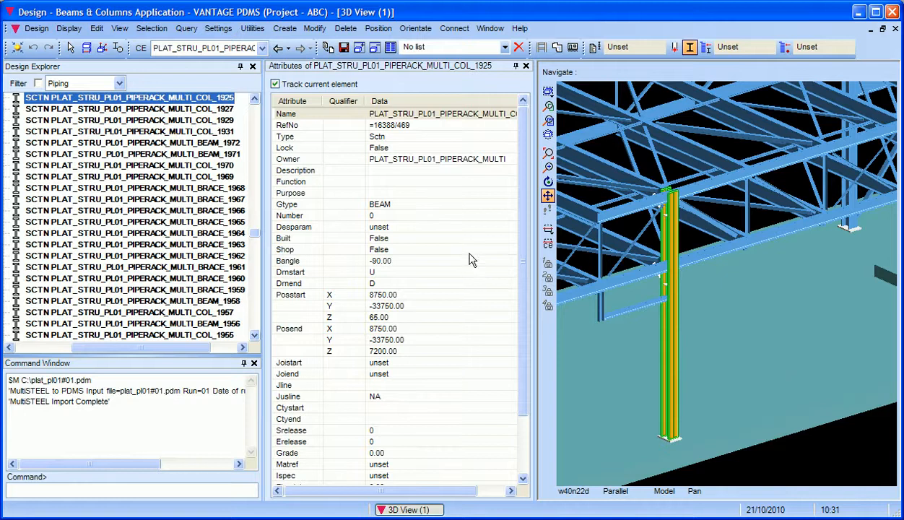
pyautogui.moveTo(522, 264); pyautogui.dragTo(525, 326)
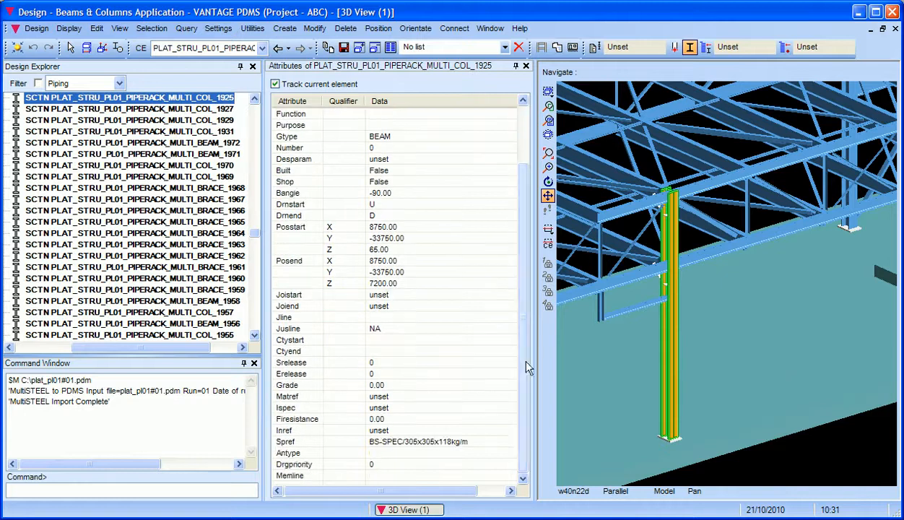
pyautogui.click(468, 442)
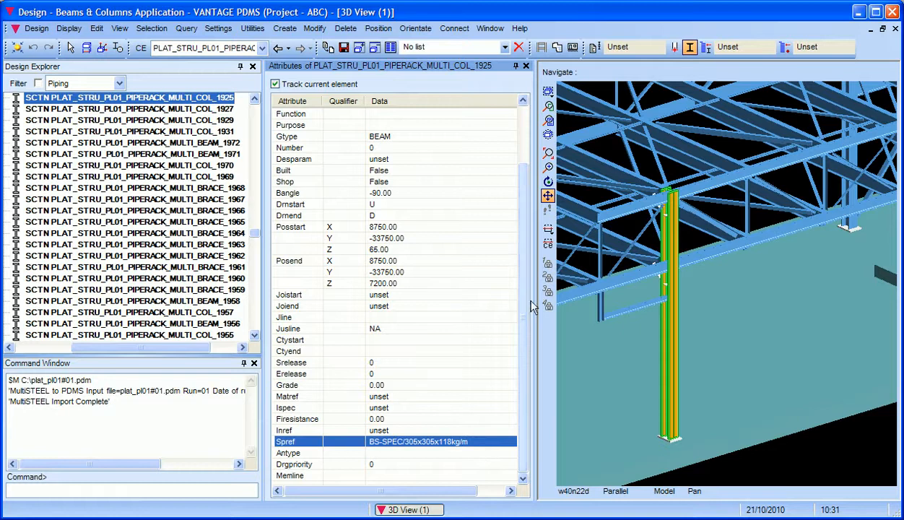
pyautogui.scroll(2, 510, 300)
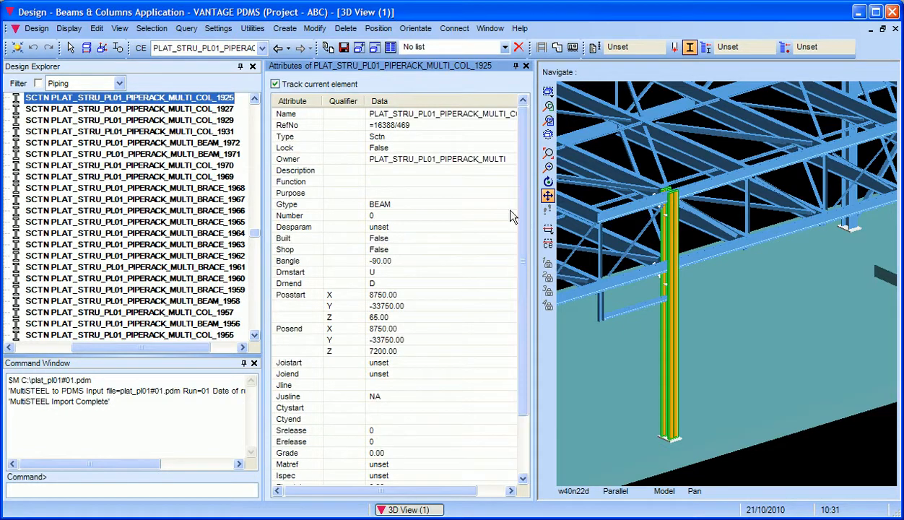
pyautogui.click(388, 124)
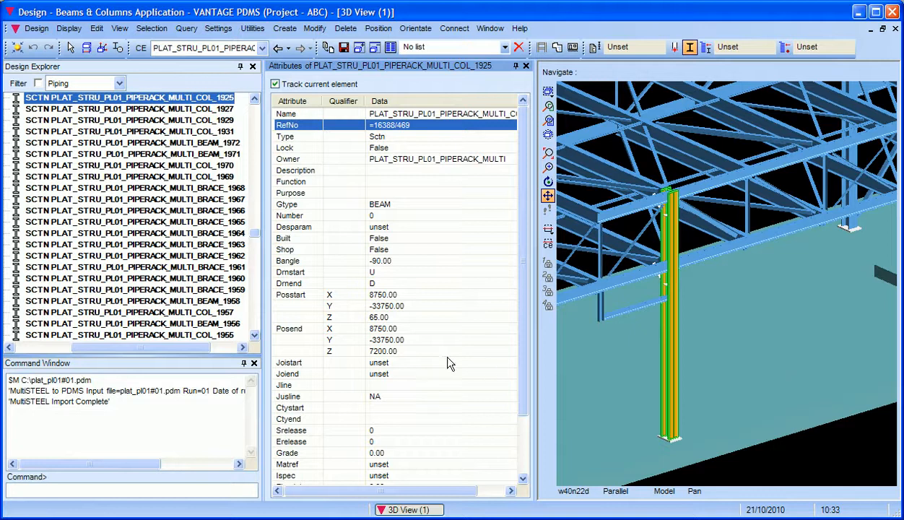
# Narrow the attribute display and select the large base slab in the 3D view to inspect it with its openings.
pyautogui.moveTo(535, 349); pyautogui.dragTo(418, 358)
pyautogui.click(659, 343)
pyautogui.scroll(-3, 659, 343)
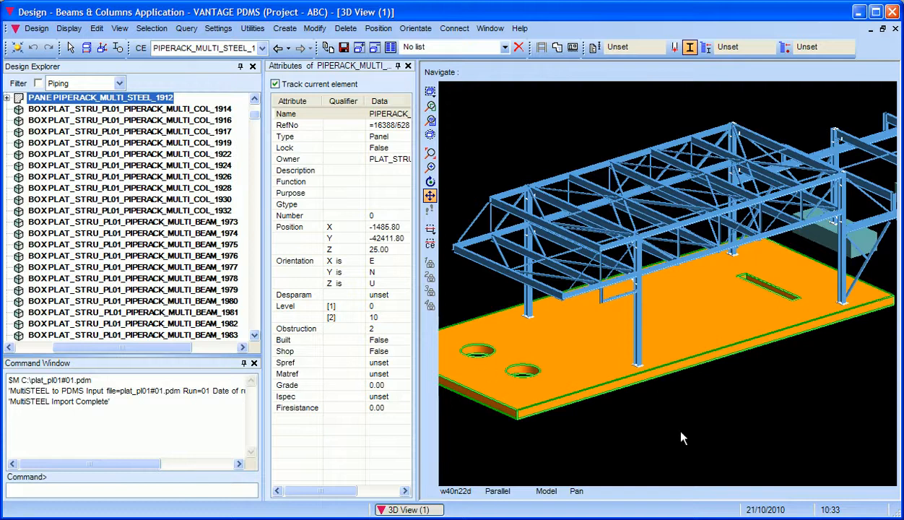
pyautogui.scroll(-4, 736, 407)
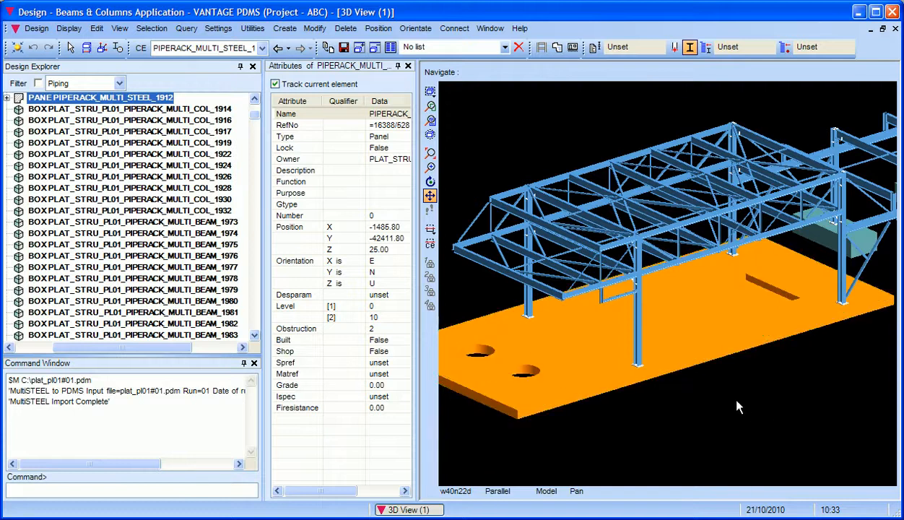